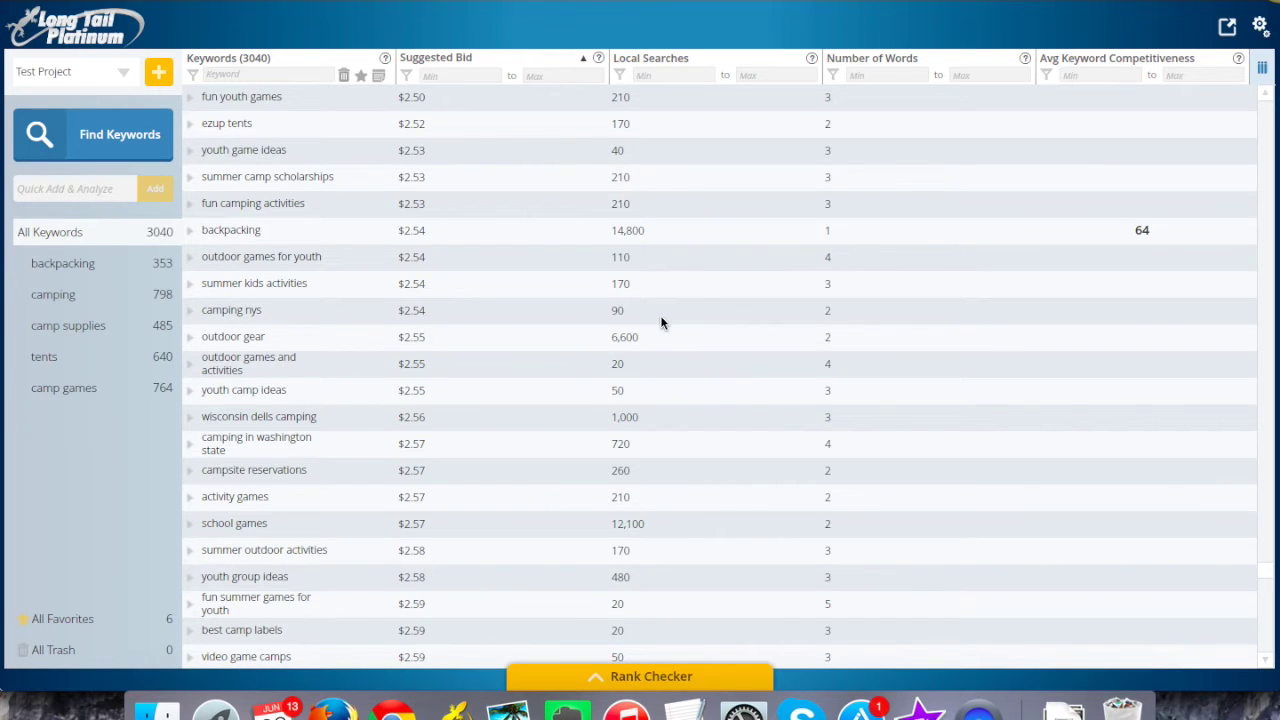
# Run an Ubersuggest suggestion search for 'backpack', which reports 380 suggestions
pyautogui.click(393, 710)
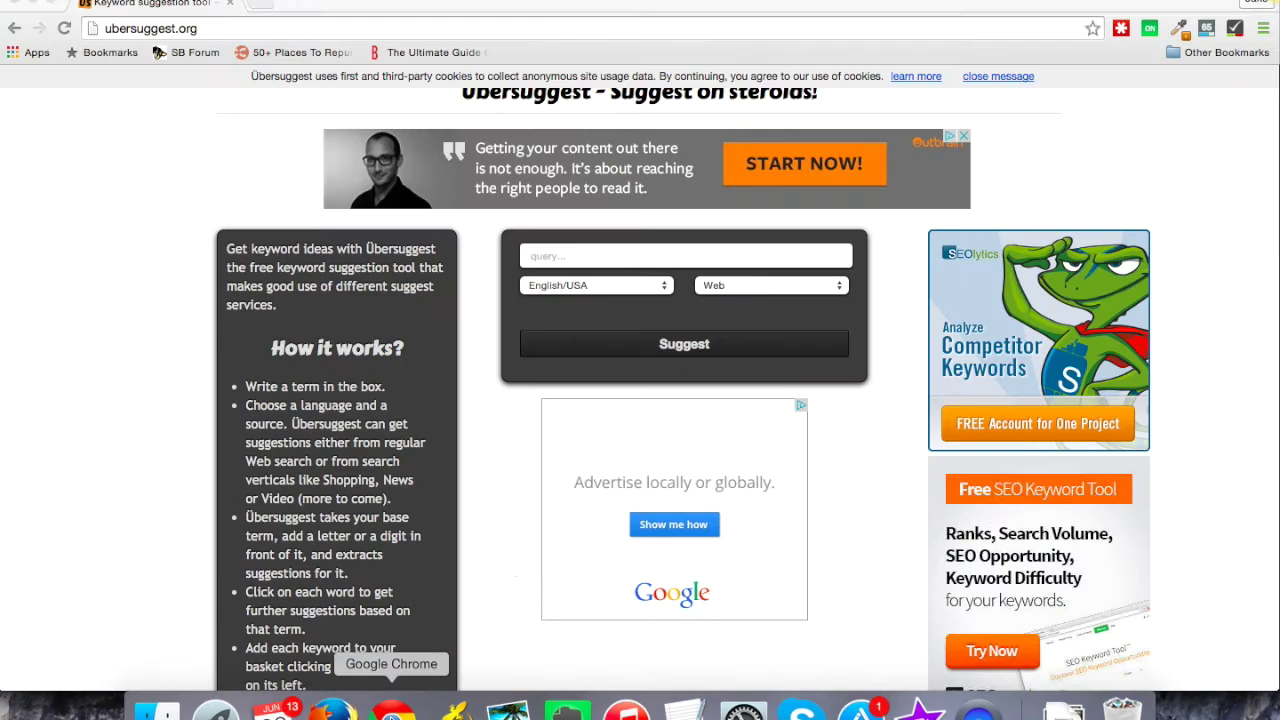
pyautogui.click(608, 252)
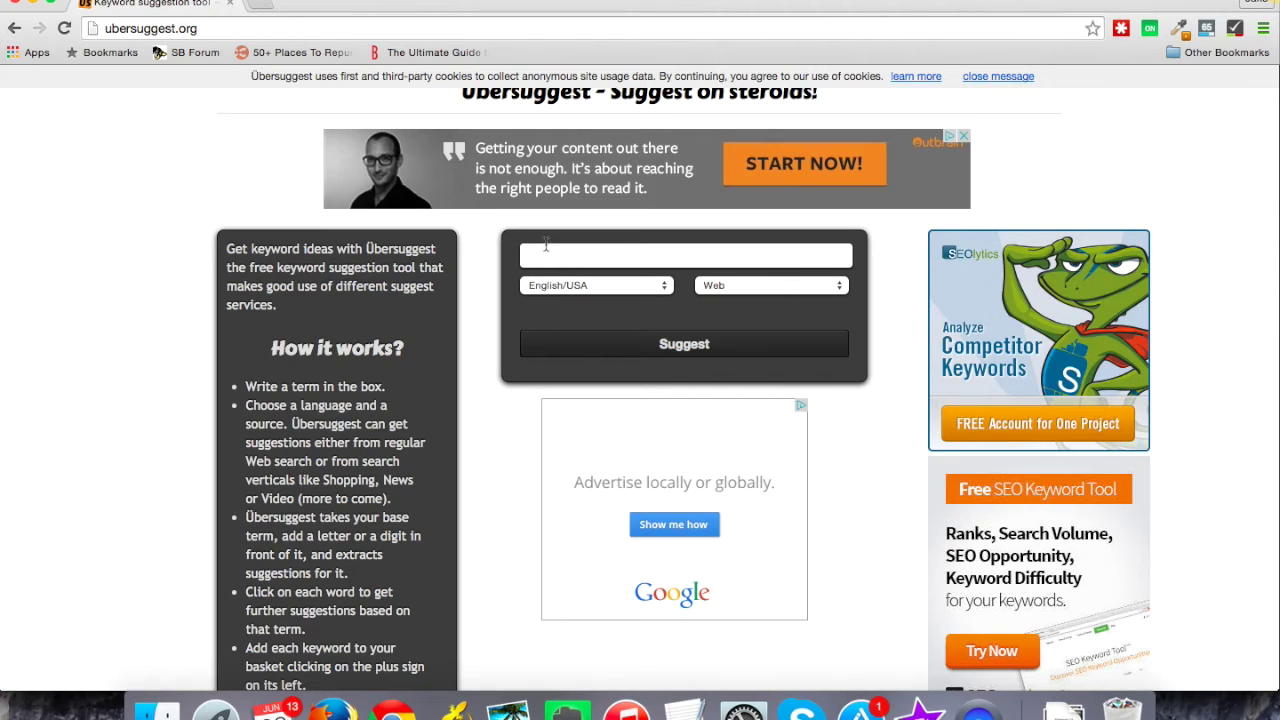
pyautogui.write('backpack')
pyautogui.click(689, 349)
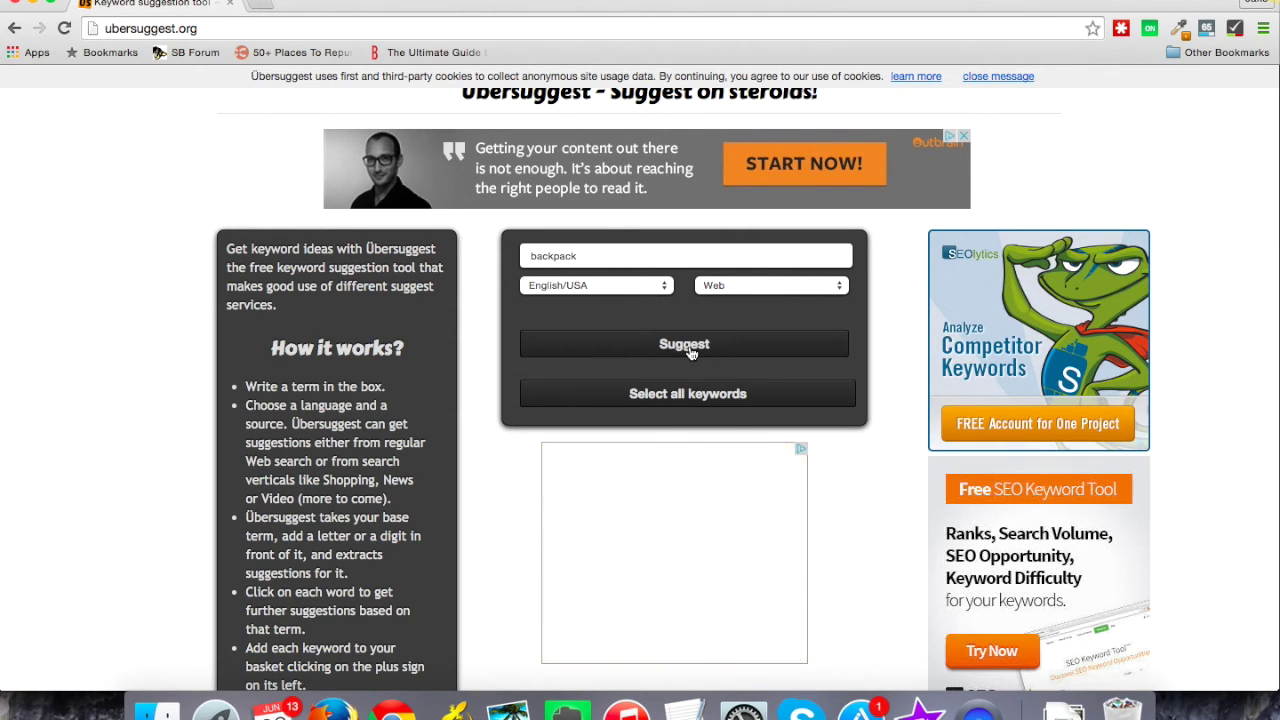
# Load the backpack suggestions and scroll through the lettered and numbered groups
pyautogui.click(689, 352)
pyautogui.scroll(-5, 689, 352)
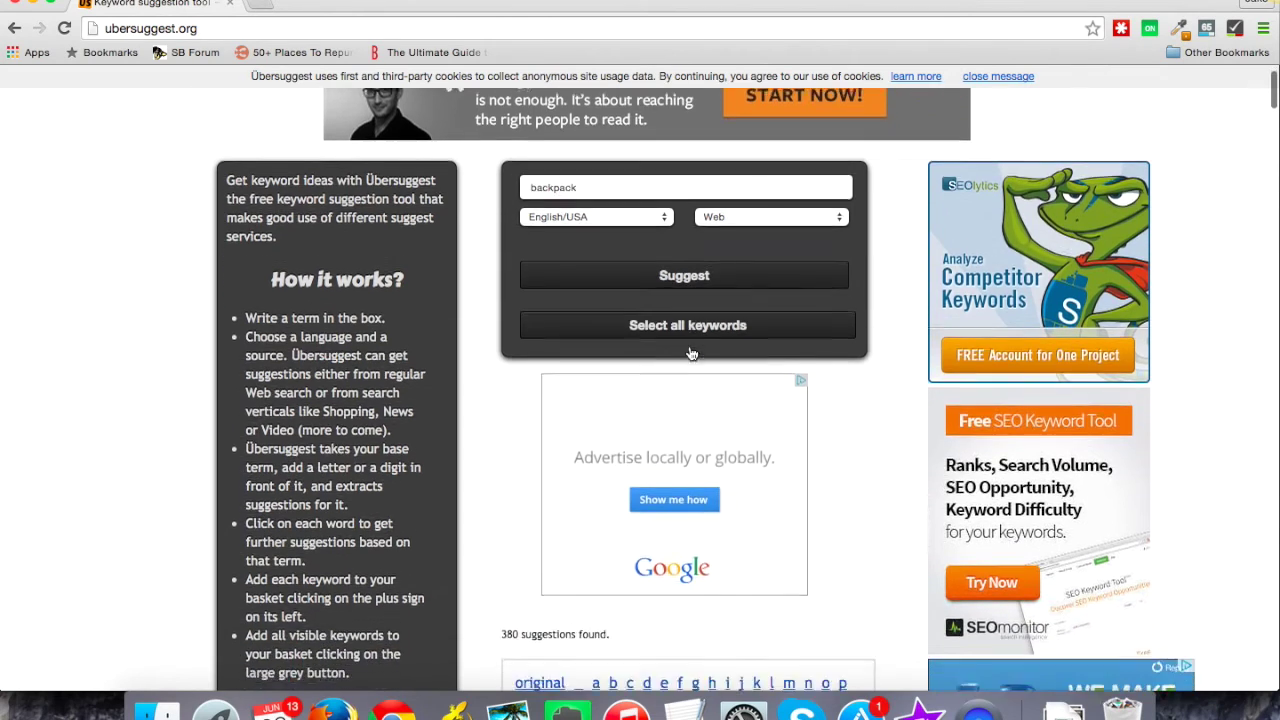
pyautogui.scroll(-5, 690, 353)
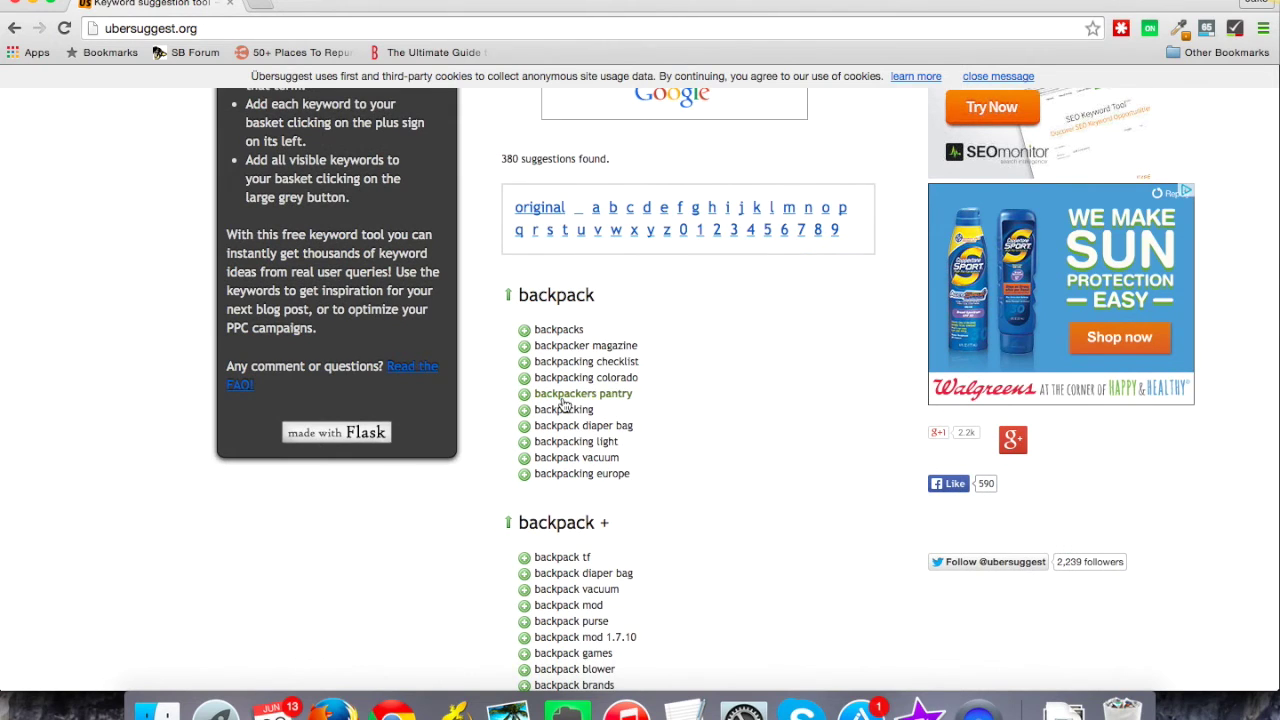
pyautogui.scroll(-2, 562, 405)
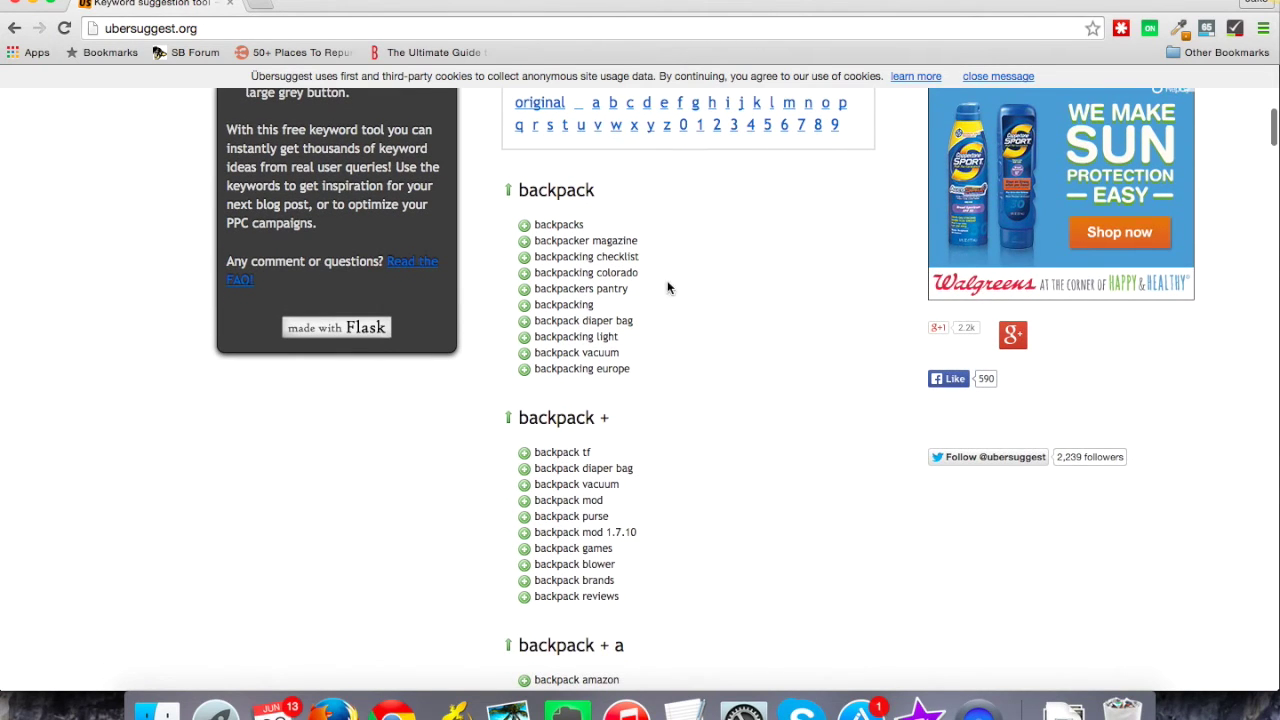
pyautogui.scroll(-1, 675, 280)
pyautogui.scroll(-10, 679, 277)
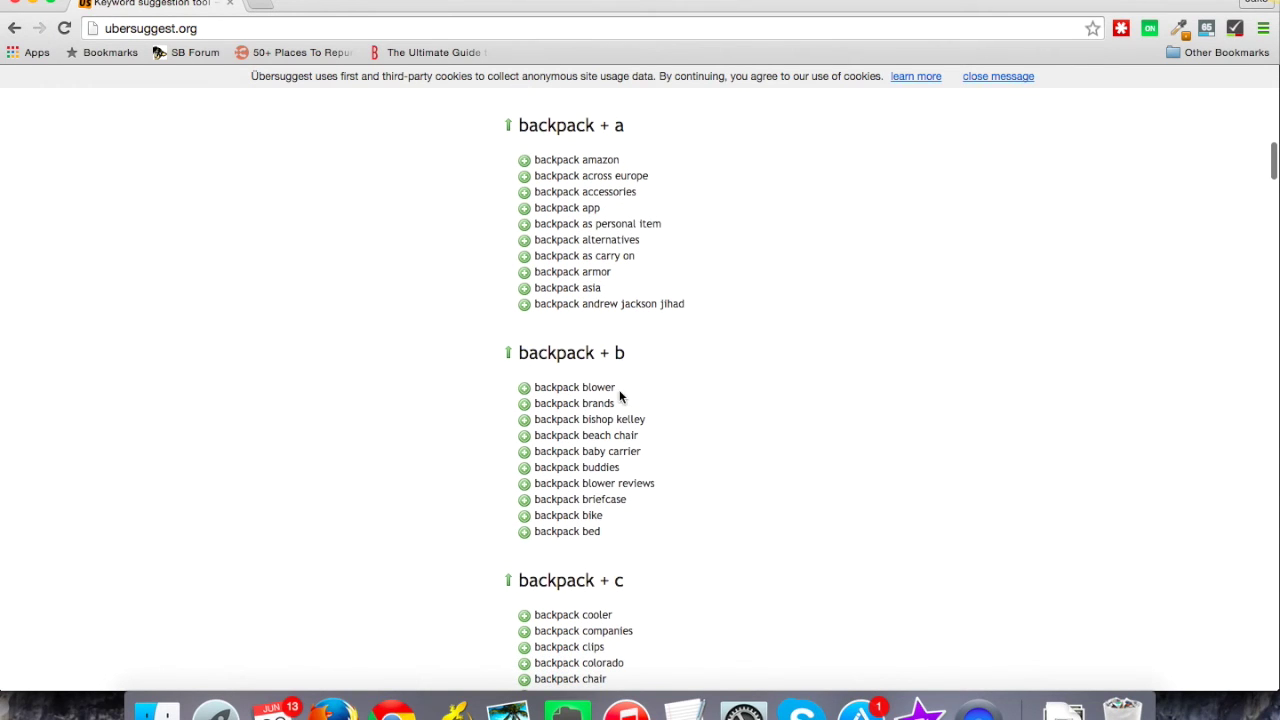
pyautogui.scroll(-2, 607, 525)
pyautogui.scroll(-4, 607, 525)
pyautogui.scroll(20, 607, 525)
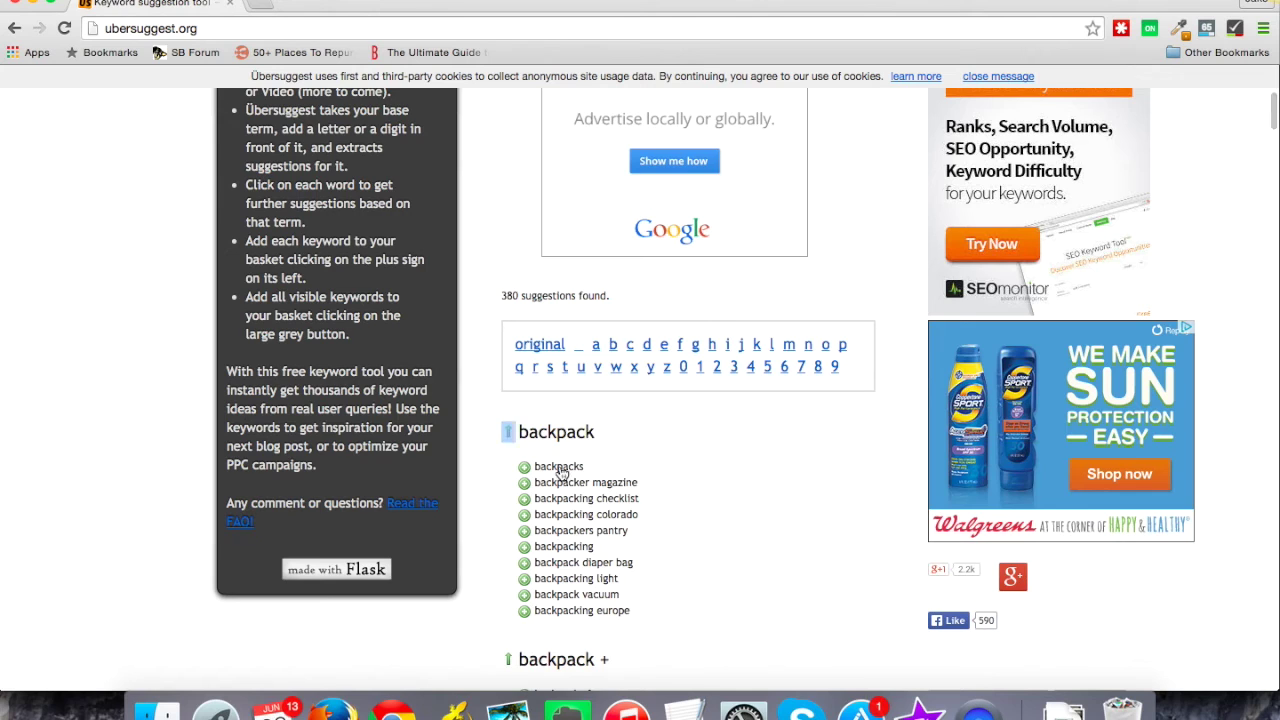
# Select every suggestion list from the backpack heading down to '9minecraft backpack mod'
pyautogui.moveTo(520, 450); pyautogui.dragTo(663, 716)
pyautogui.click(663, 688)
pyautogui.scroll(-20, 663, 688)
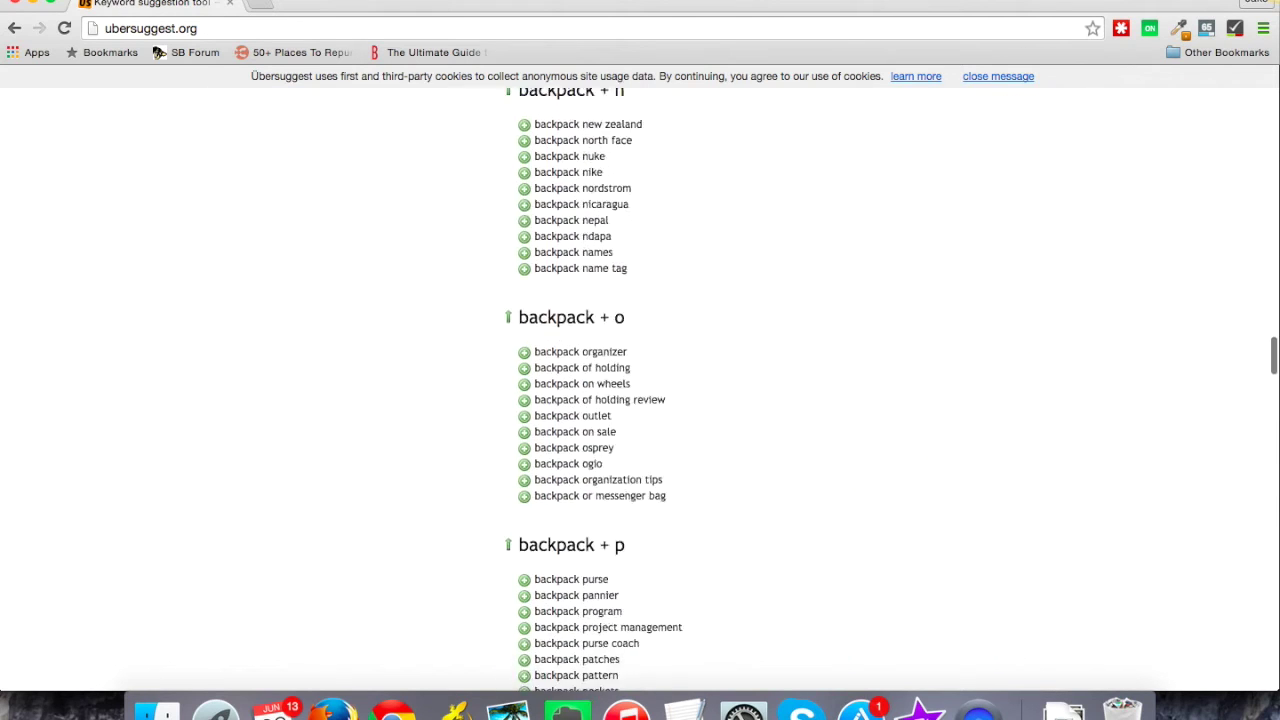
pyautogui.scroll(-6, 640, 400)
pyautogui.moveTo(618, 645); pyautogui.dragTo(654, 655)
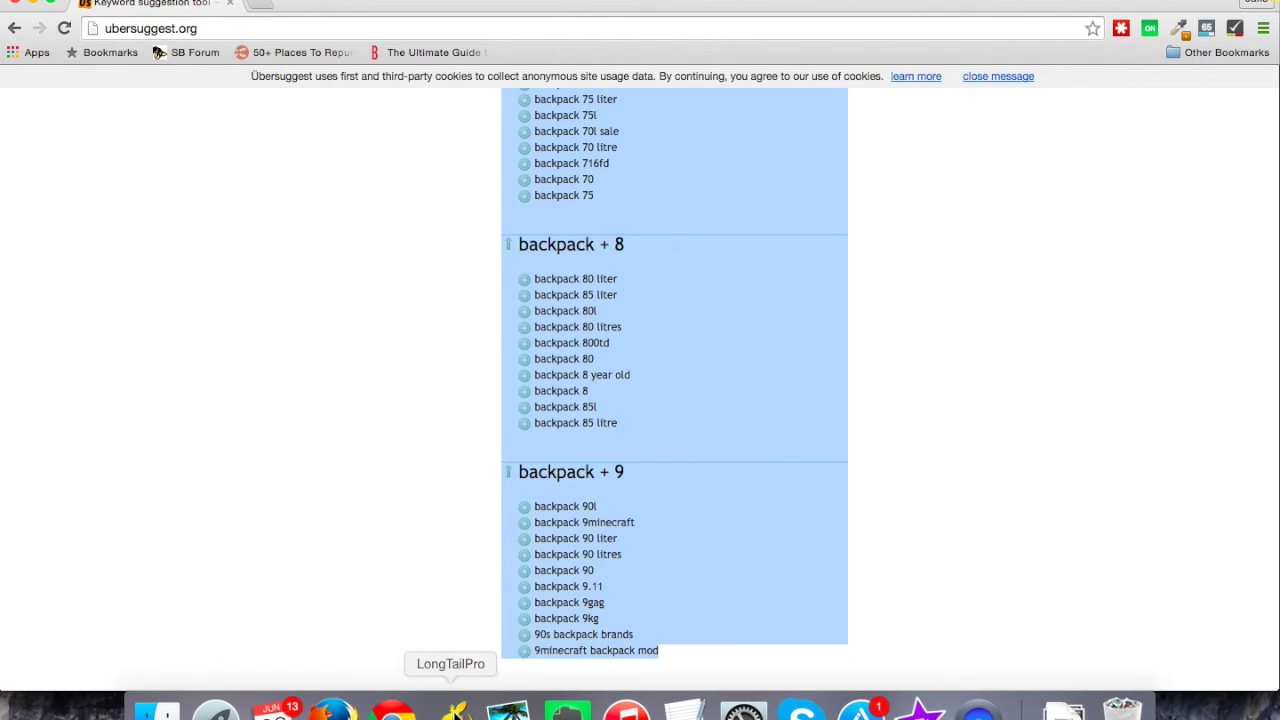
# Paste the backpack keywords into Add My Own Keywords and run Generate Keywords & Fetch Data
pyautogui.click(455, 710)
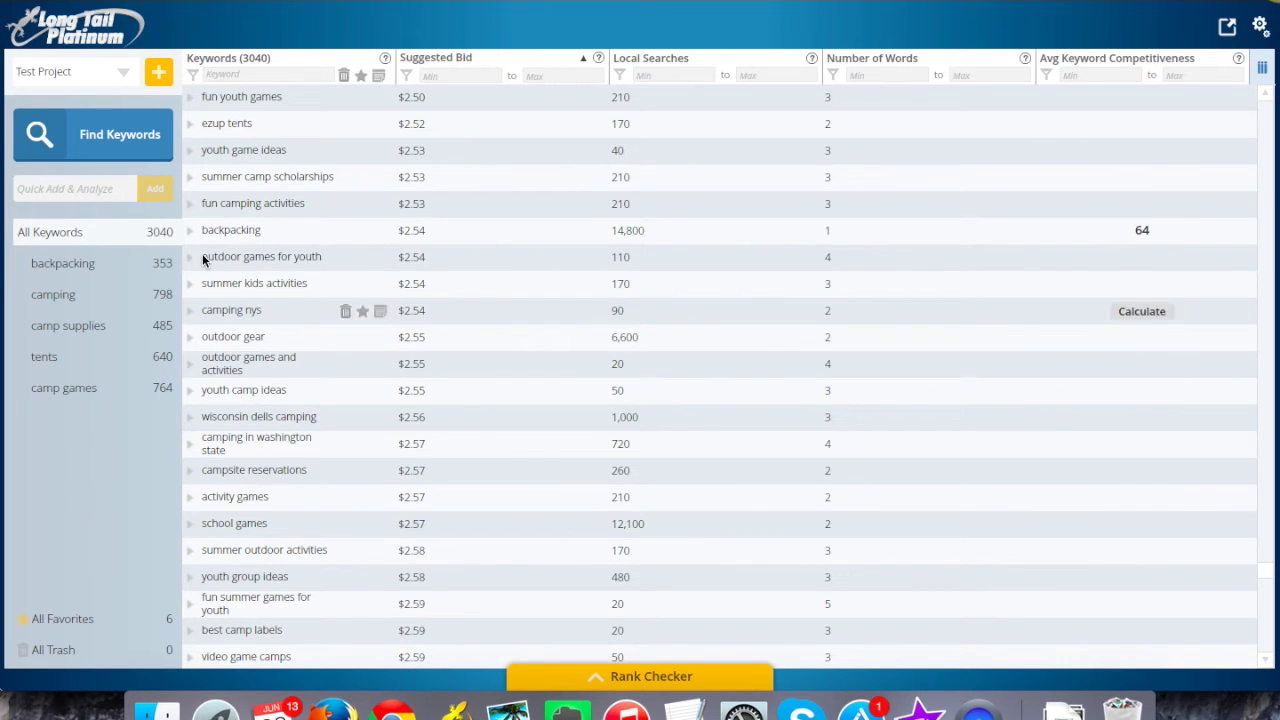
pyautogui.click(110, 140)
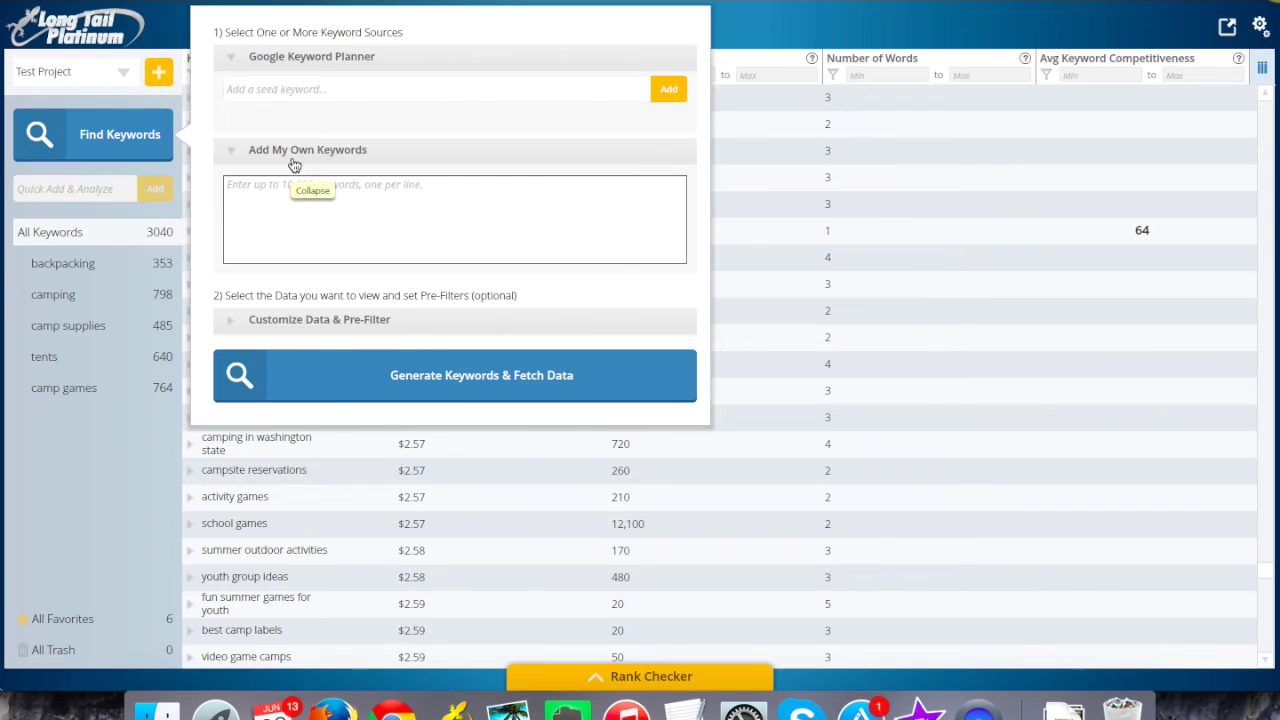
pyautogui.click(324, 200)
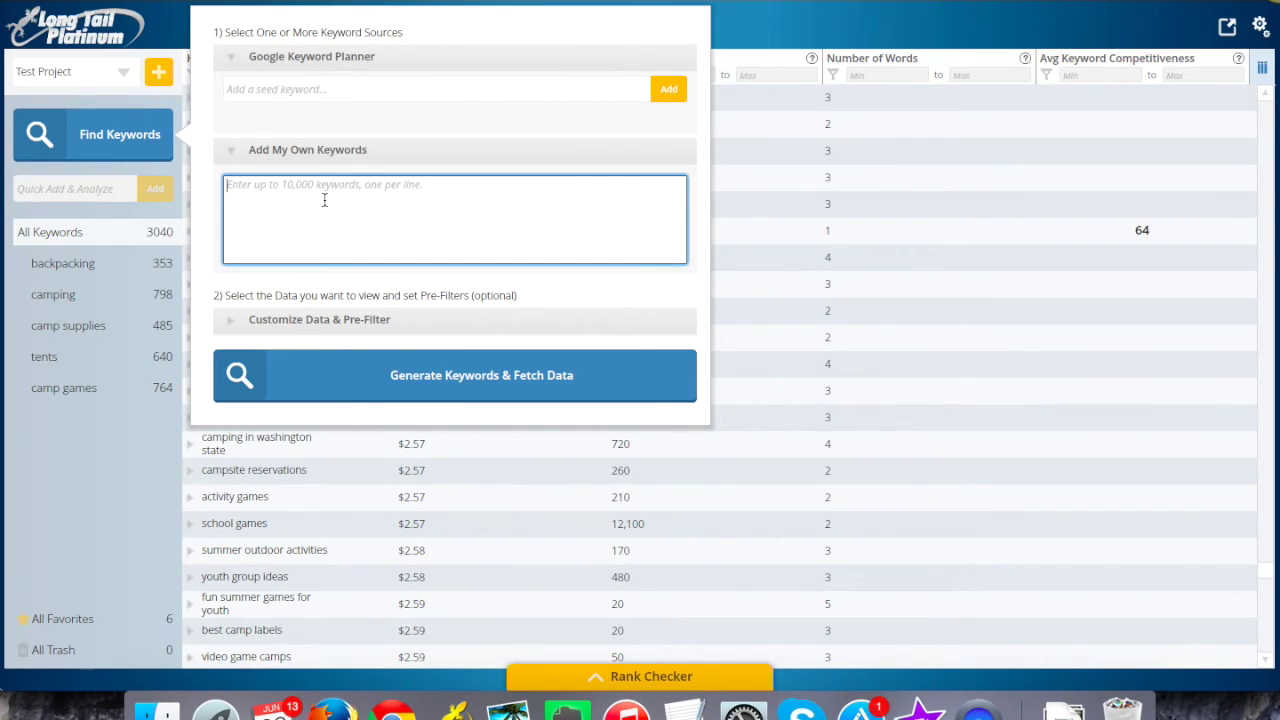
pyautogui.hotkey('ctrl', 'v')
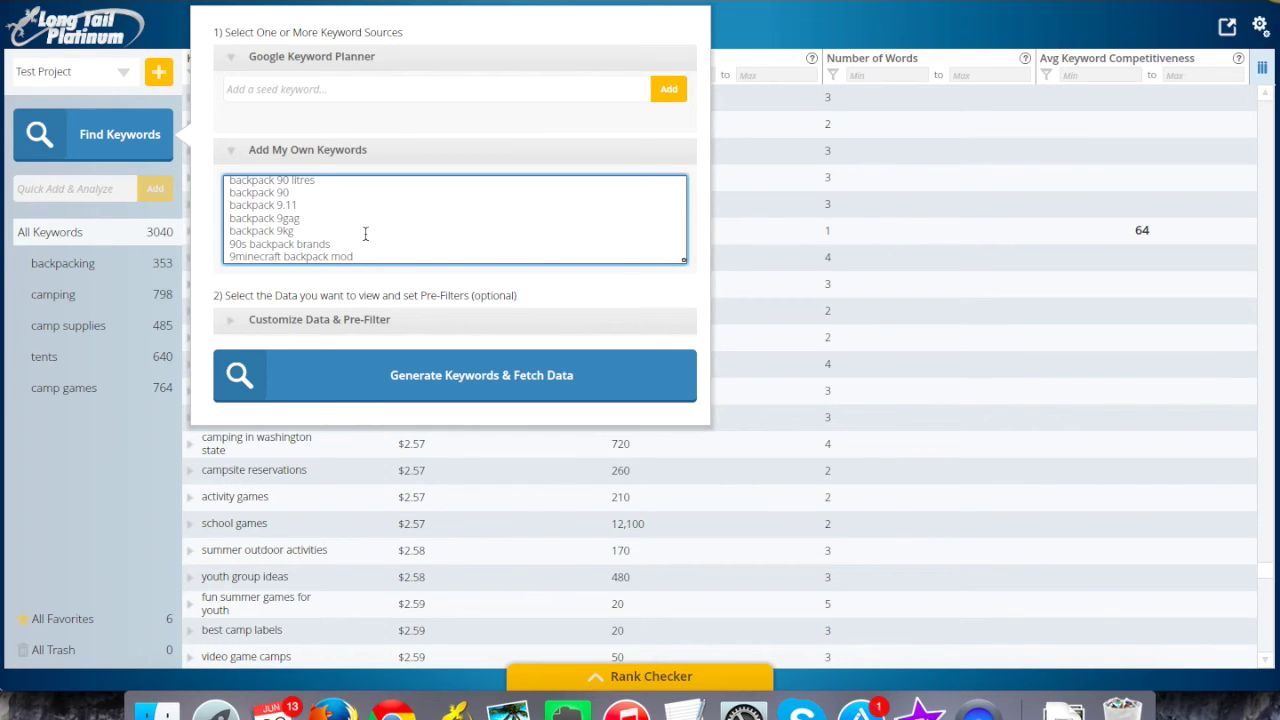
pyautogui.scroll(5, 365, 233)
pyautogui.click(422, 384)
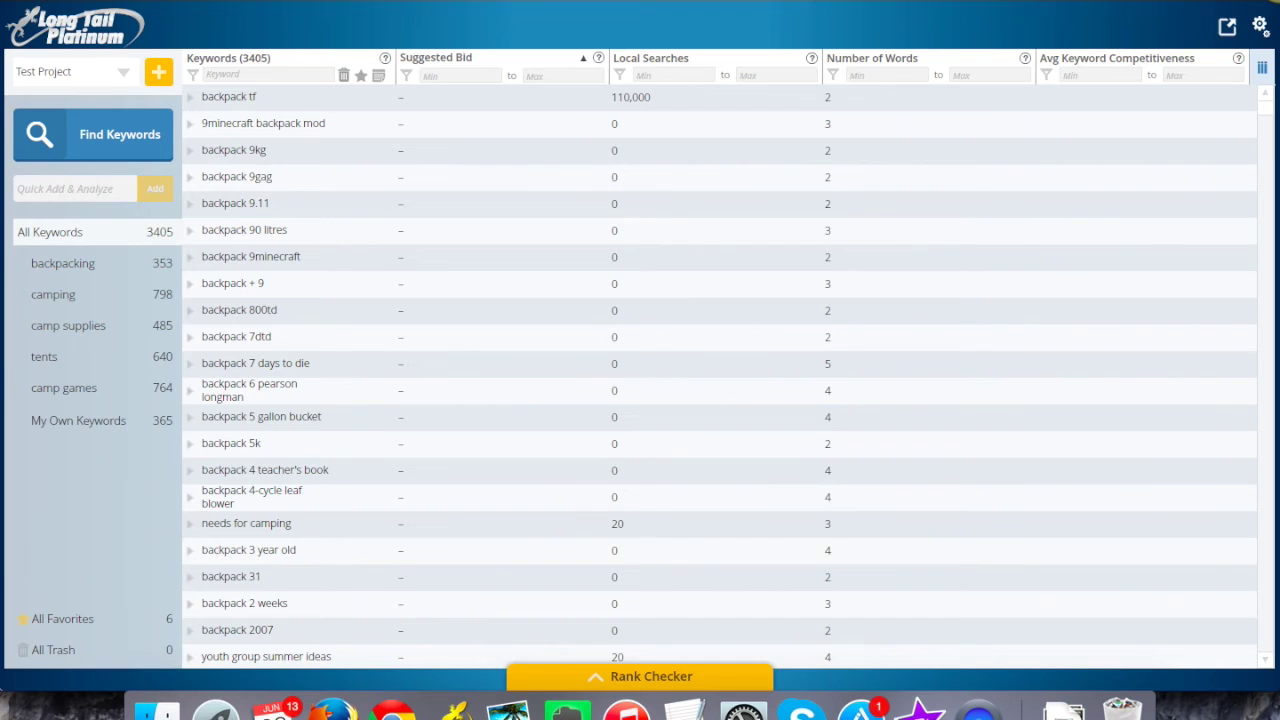
# Show only the 365-keyword My Own Keywords group, led by 'backpacks' at 201,000
pyautogui.click(110, 429)
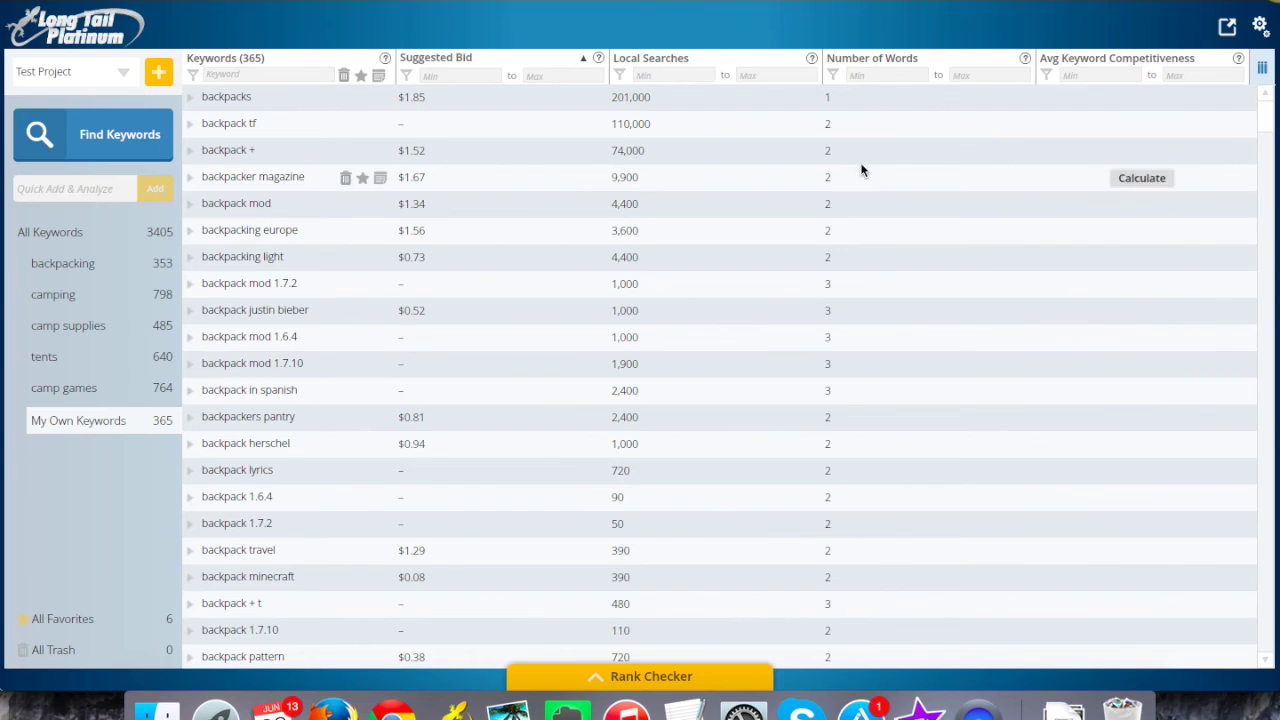
pyautogui.click(861, 75)
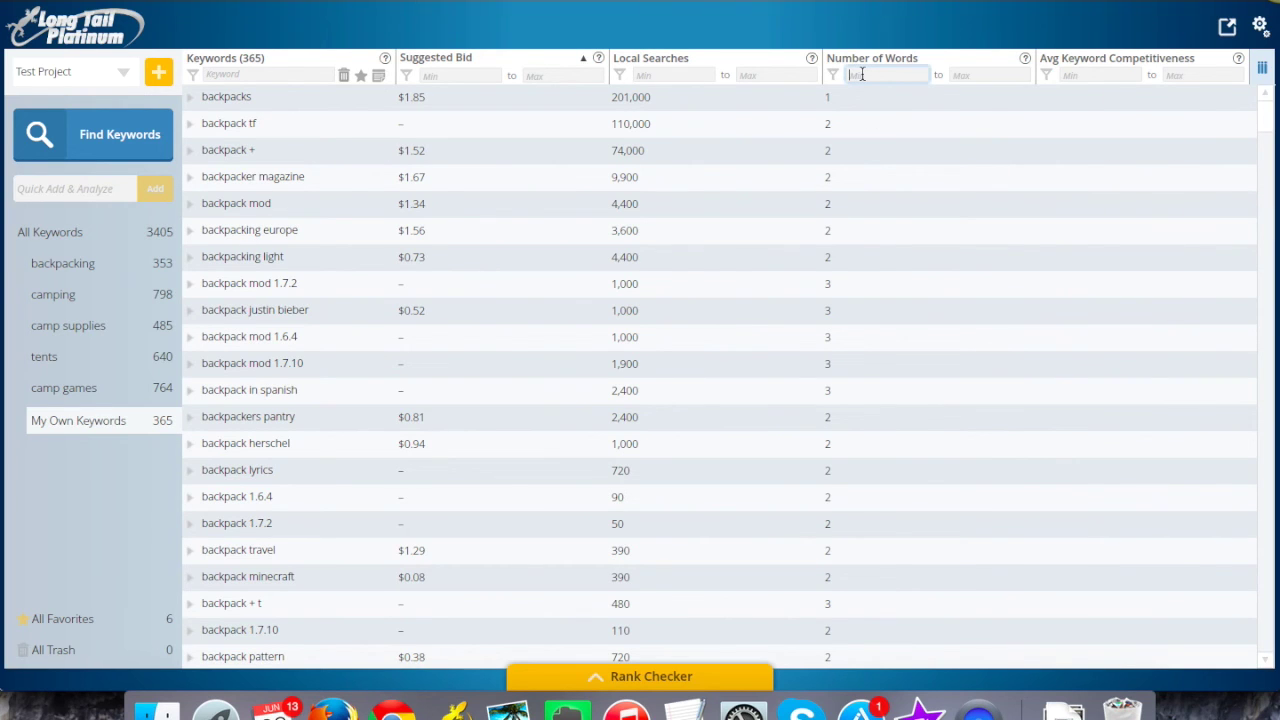
pyautogui.write('4')
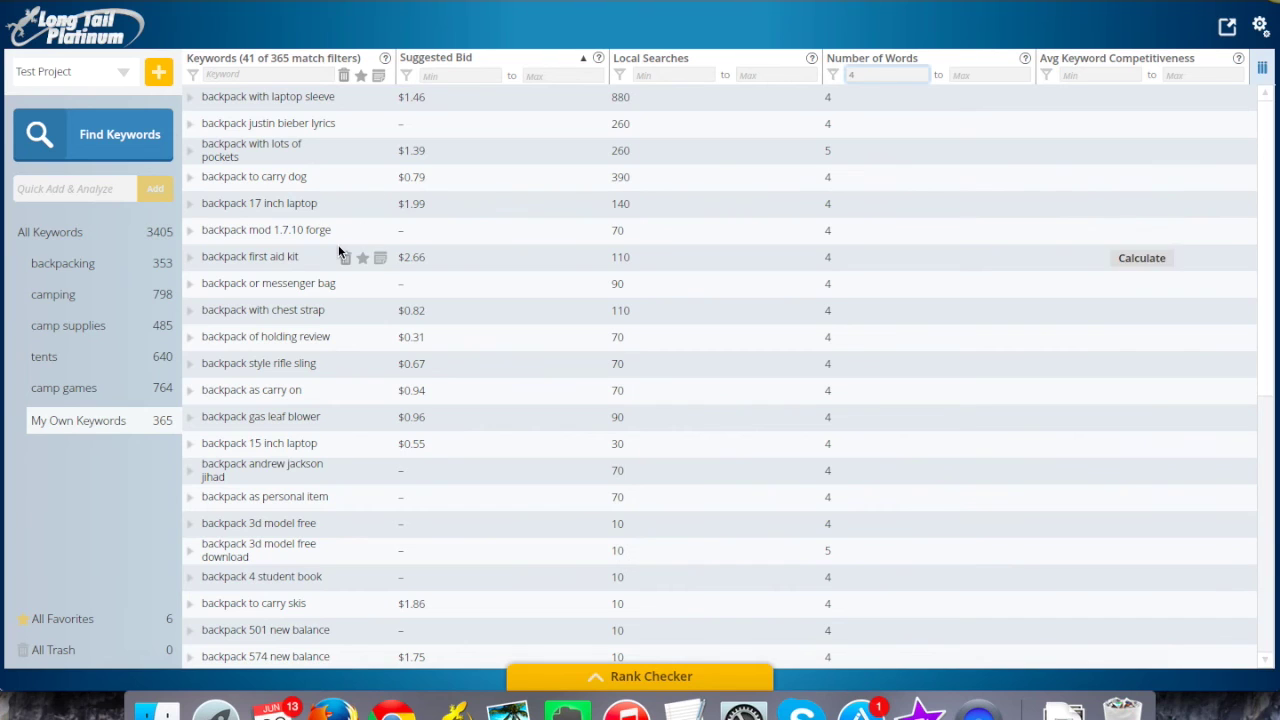
pyautogui.press('BackSpace')
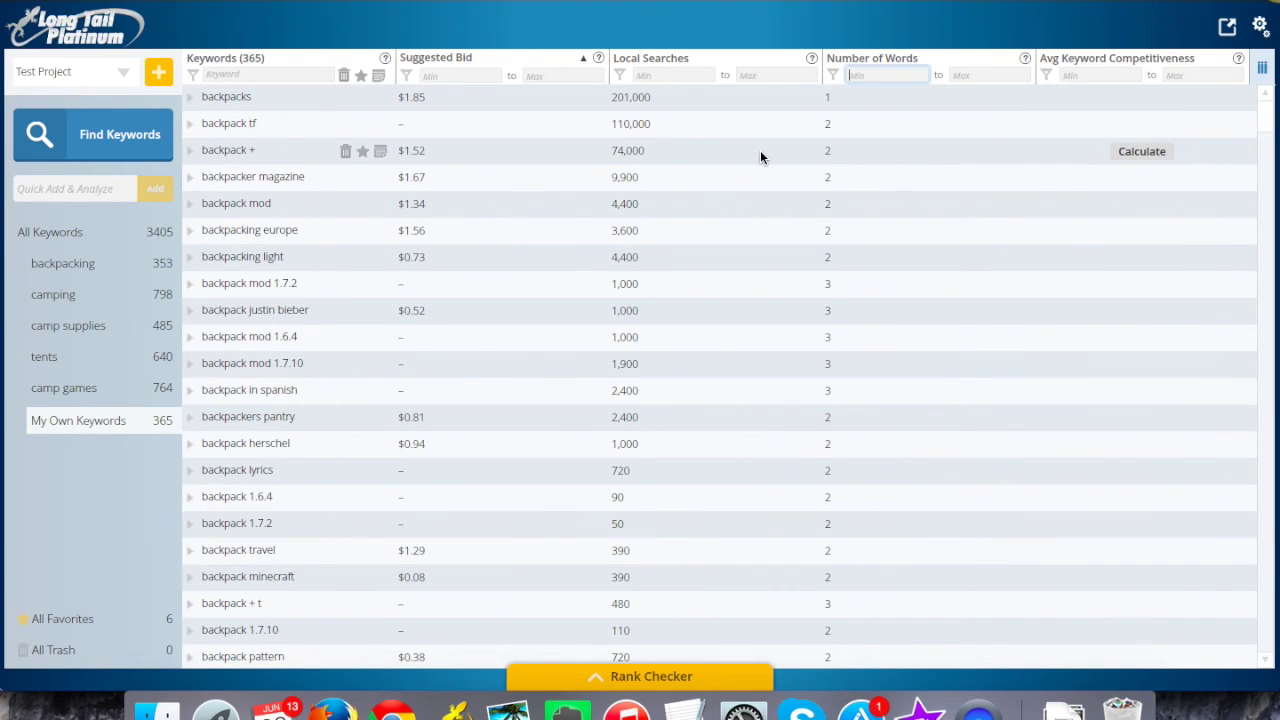
pyautogui.write('5')
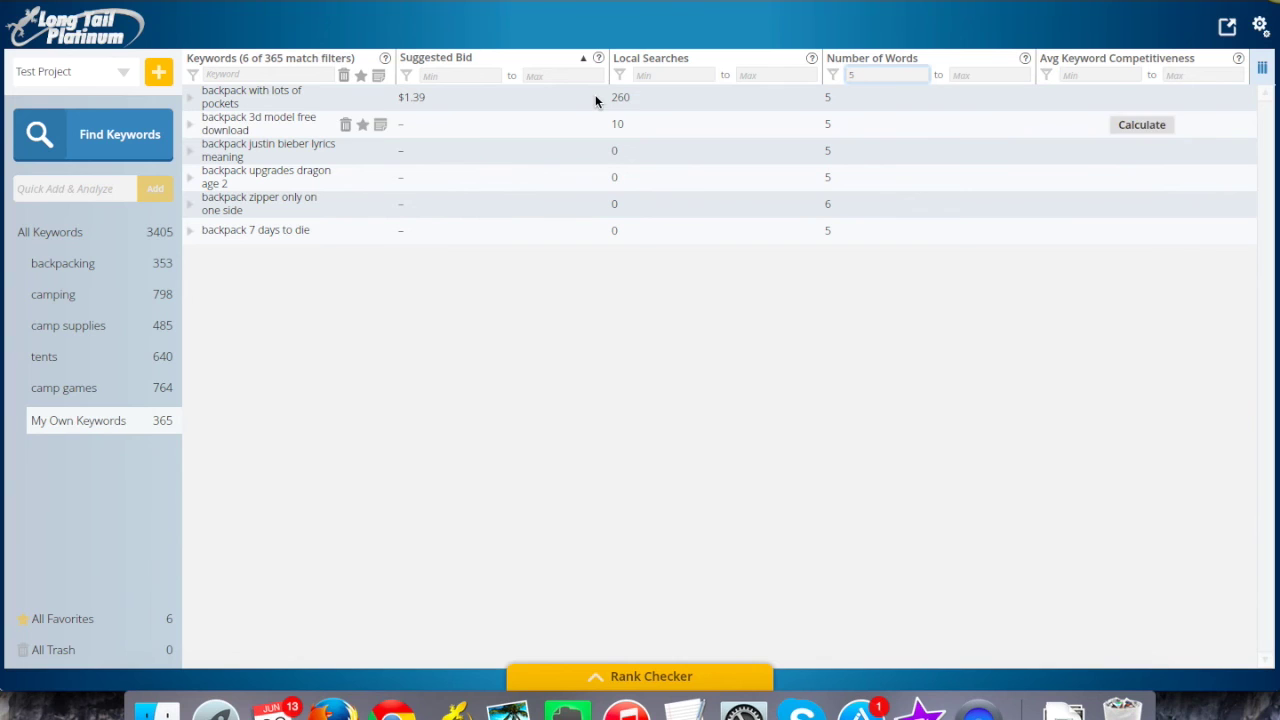
pyautogui.press('BackSpace')
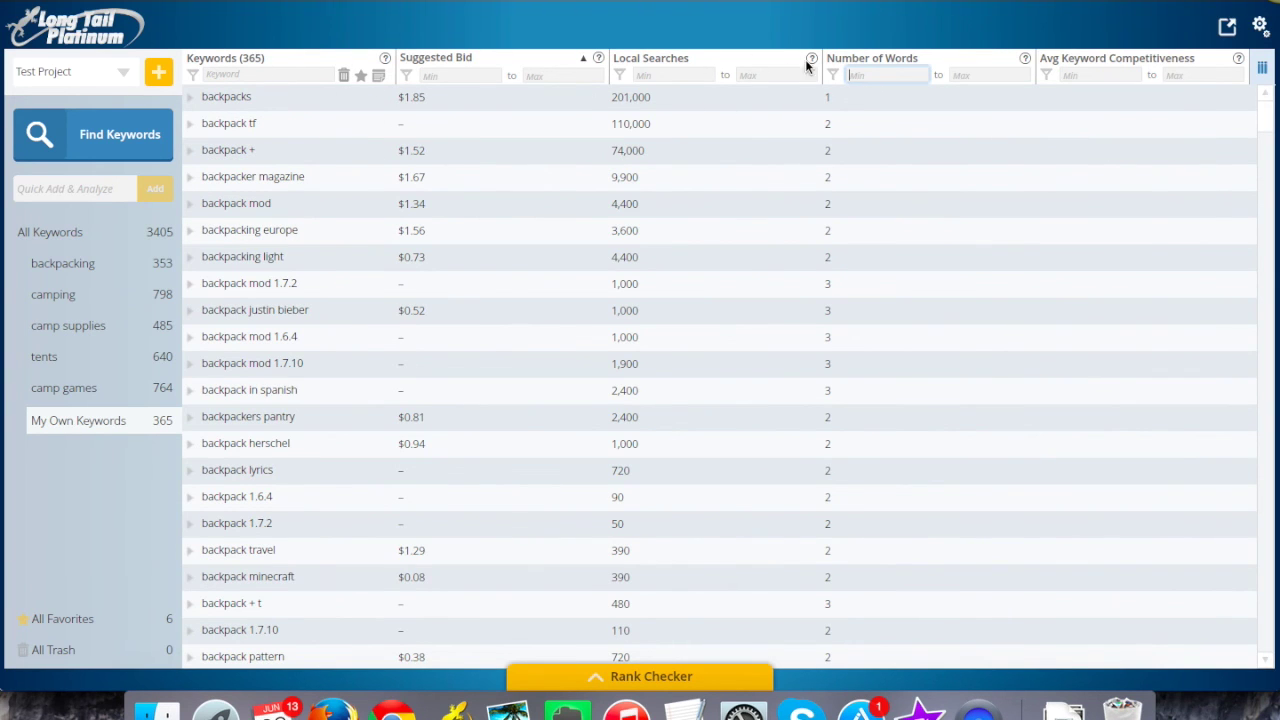
# Sort the 365 keywords by Local Searches descending, putting 'backpacks' (201,000) first
pyautogui.click(750, 62)
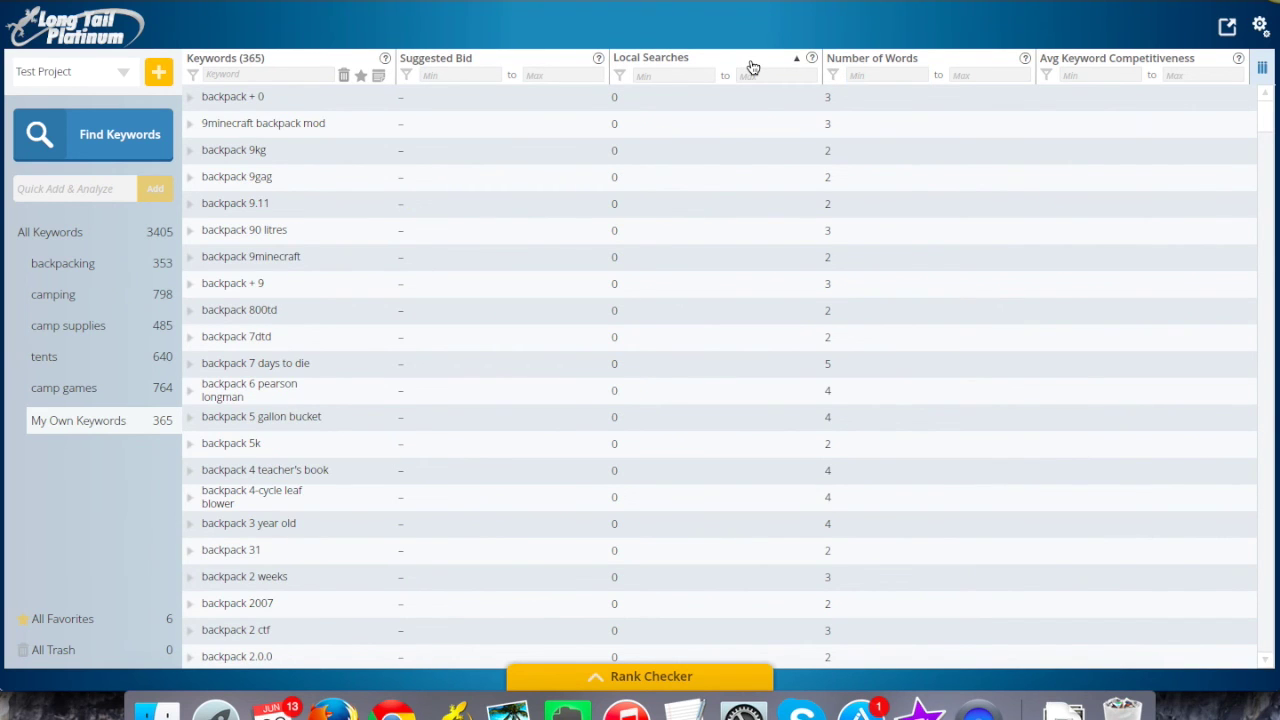
pyautogui.click(752, 64)
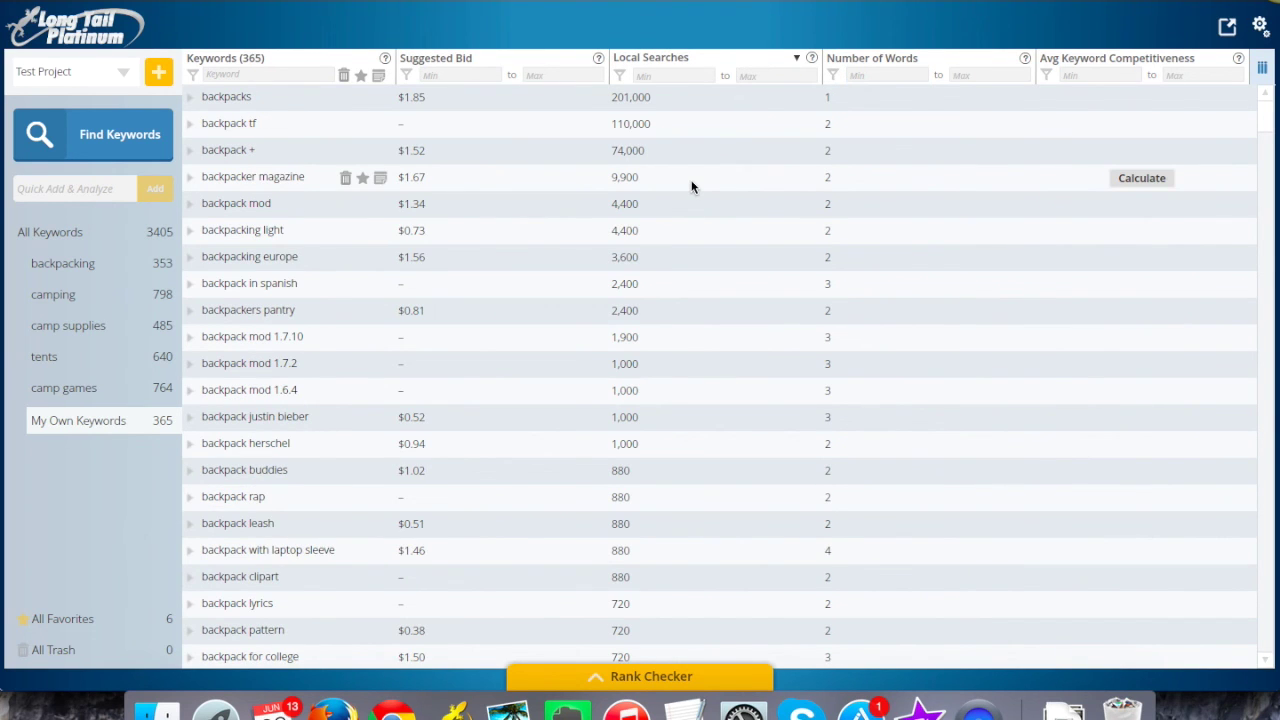
pyautogui.scroll(-5, 426, 190)
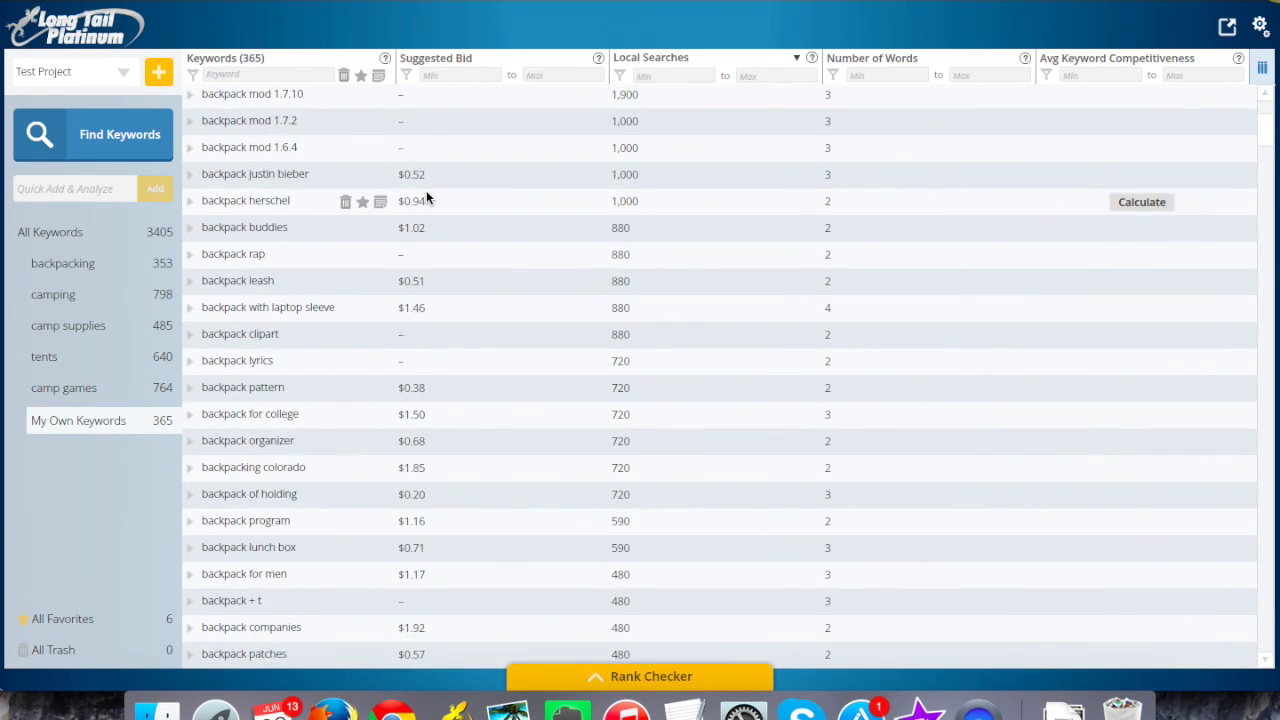
pyautogui.scroll(-15, 426, 190)
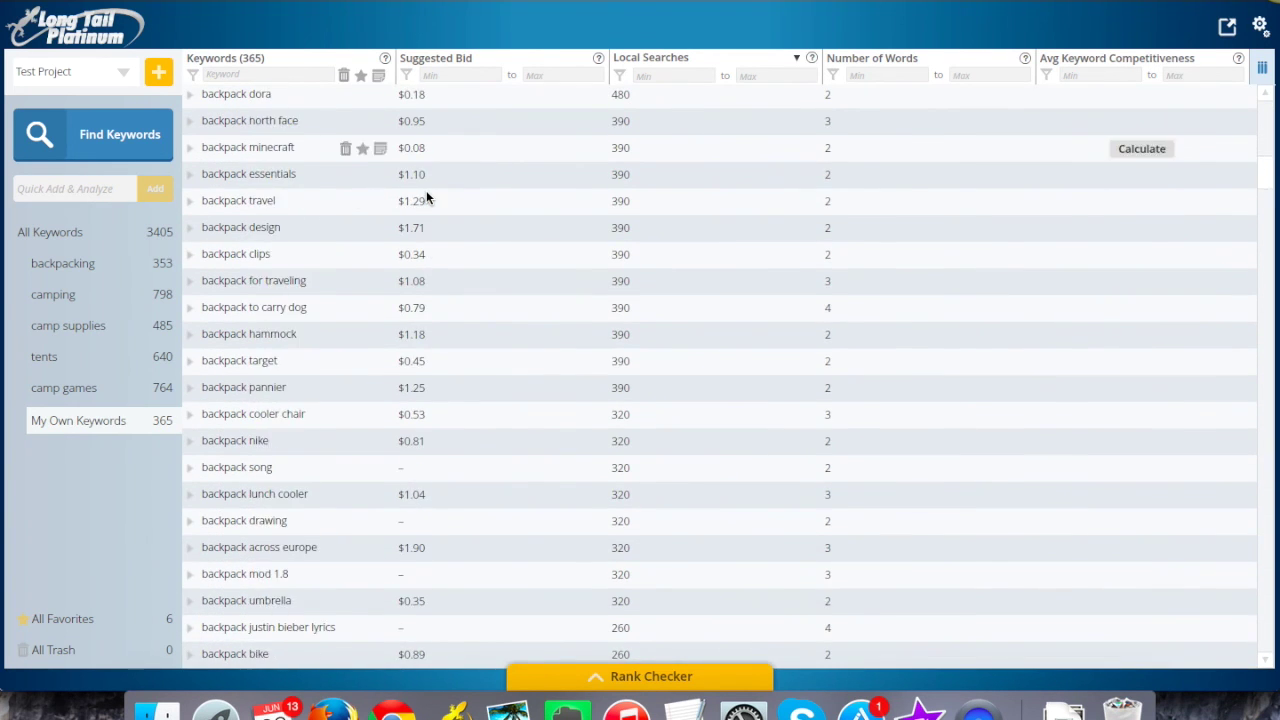
pyautogui.scroll(15, 426, 197)
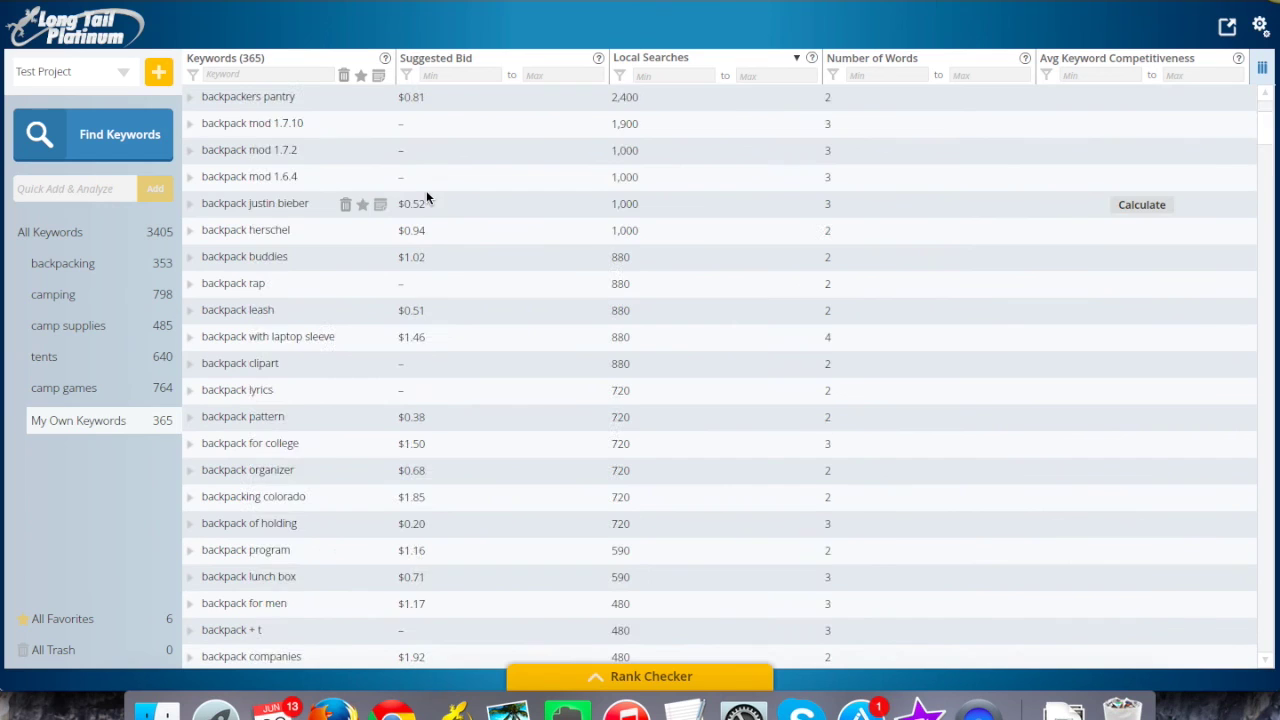
pyautogui.click(277, 76)
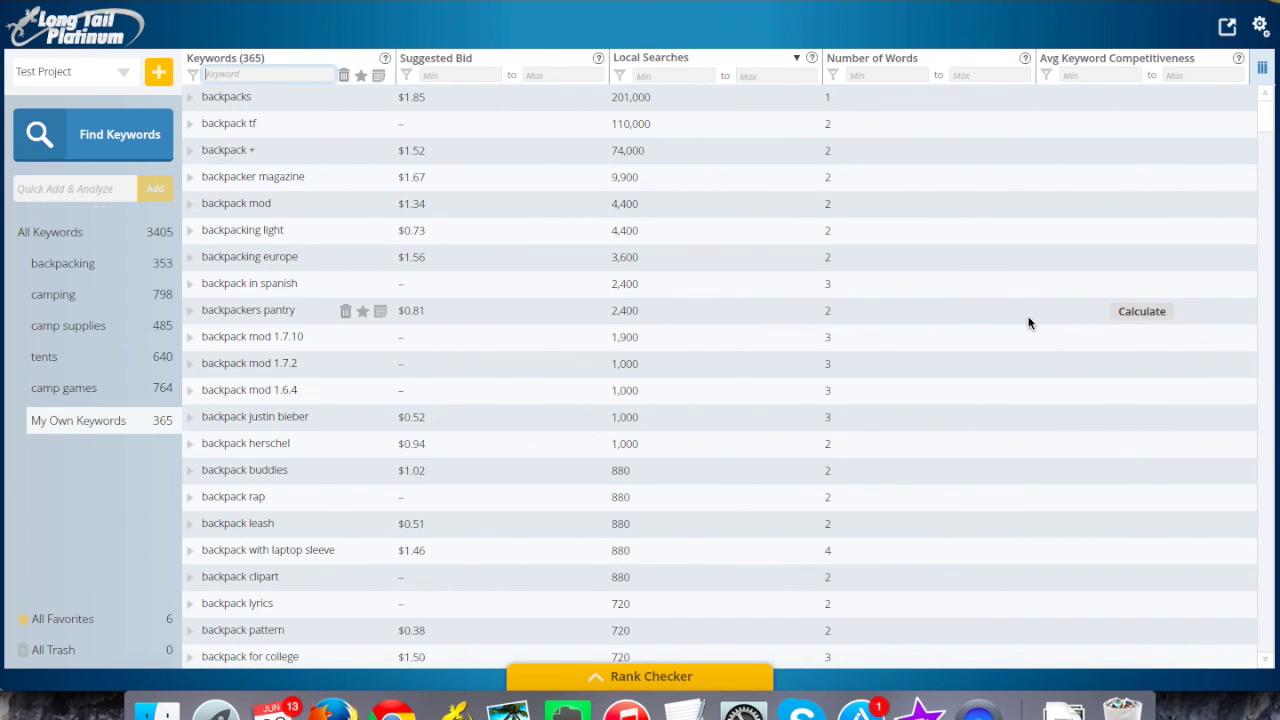
# Star 'backpackers pantry' as a favorite, bringing All Favorites from 6 to 7
pyautogui.click(363, 311)
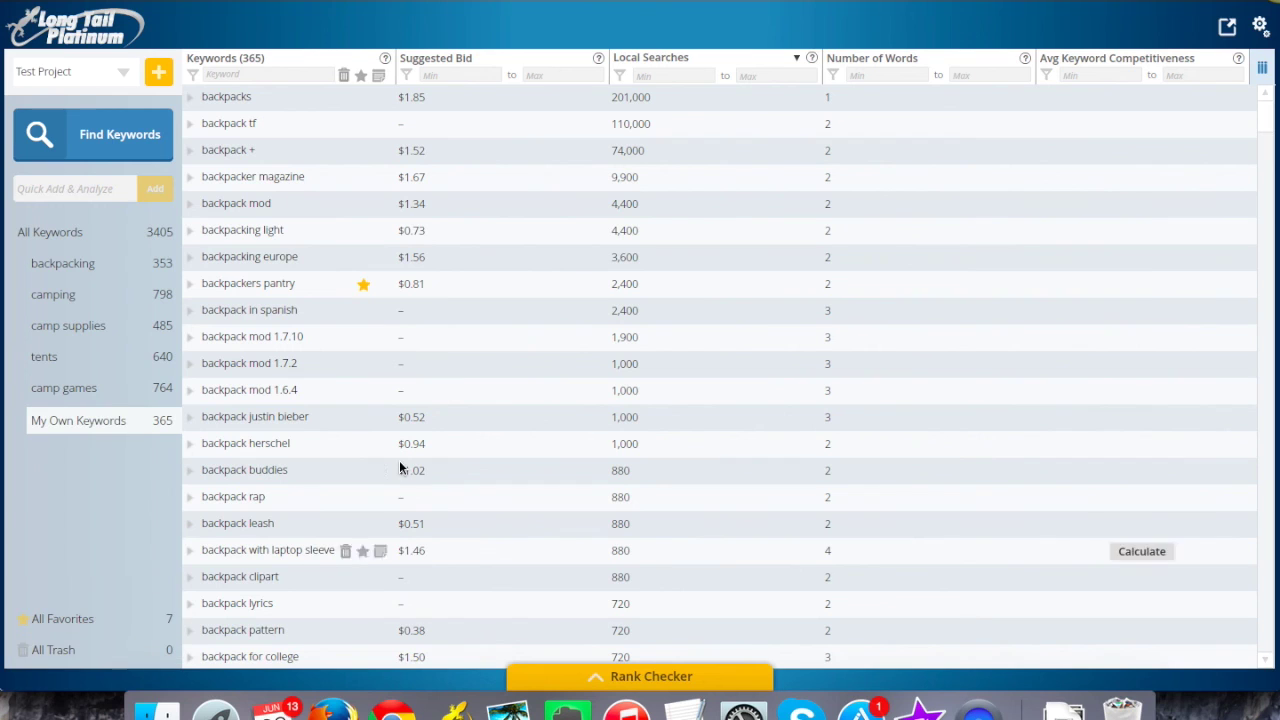